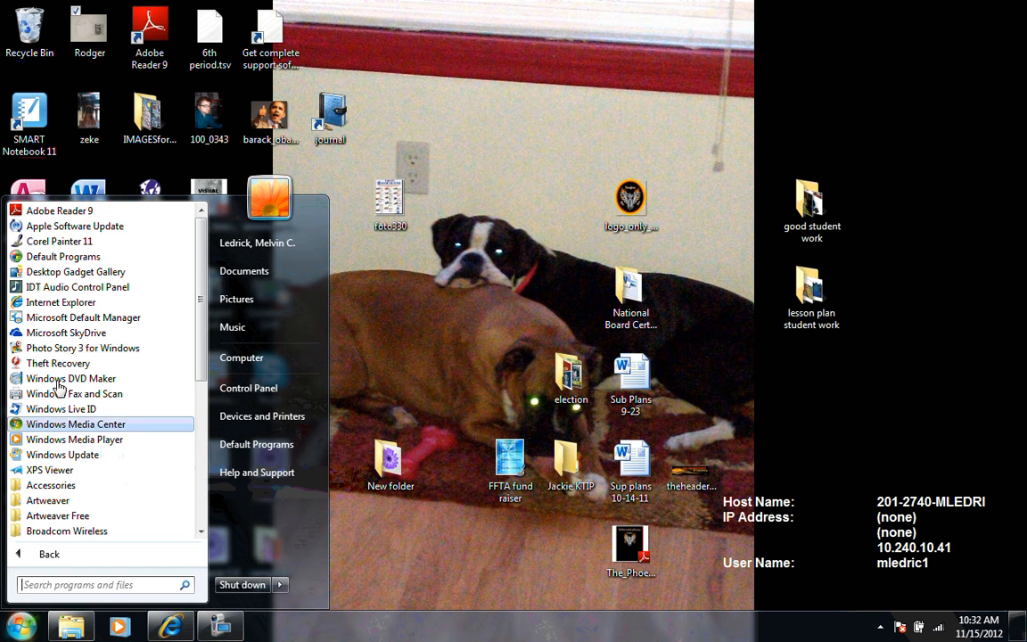
Step: Launch Corel Painter 11 and start a new document with its width and height measured in inches
left_click(59, 242)
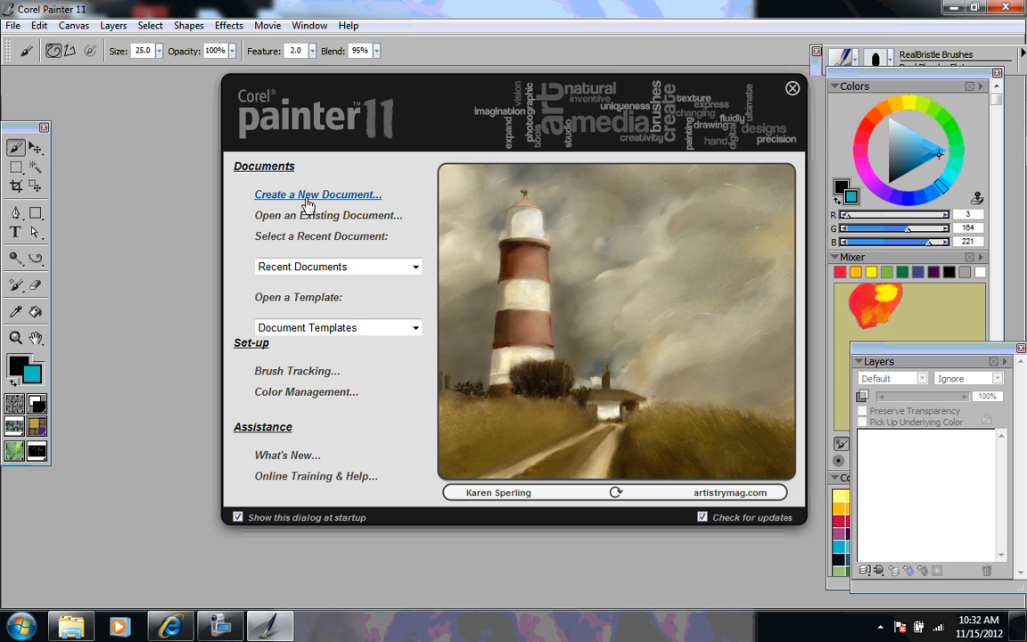
left_click(791, 91)
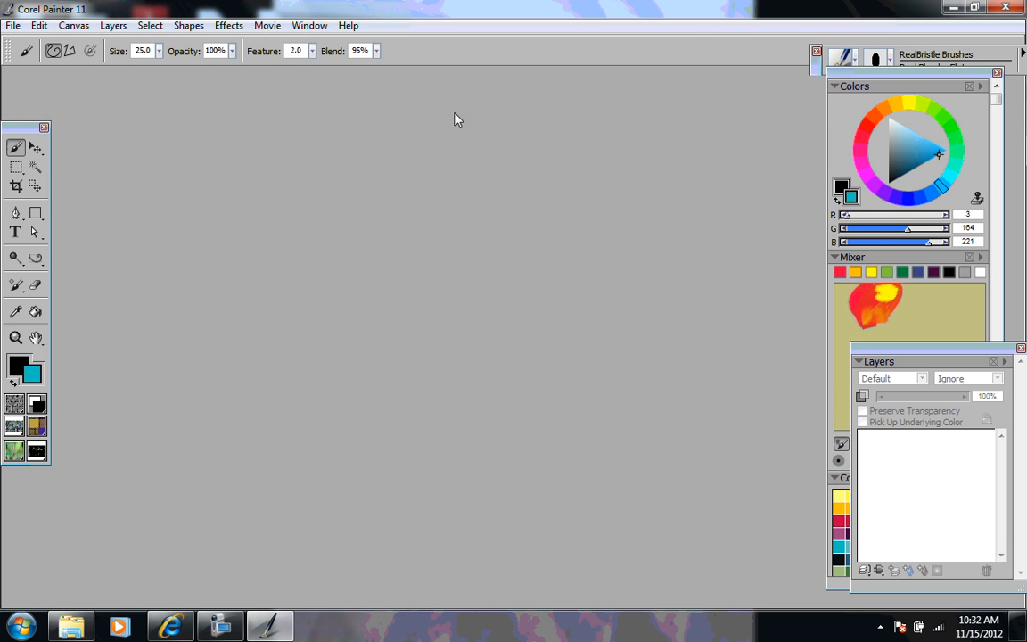
left_click(13, 25)
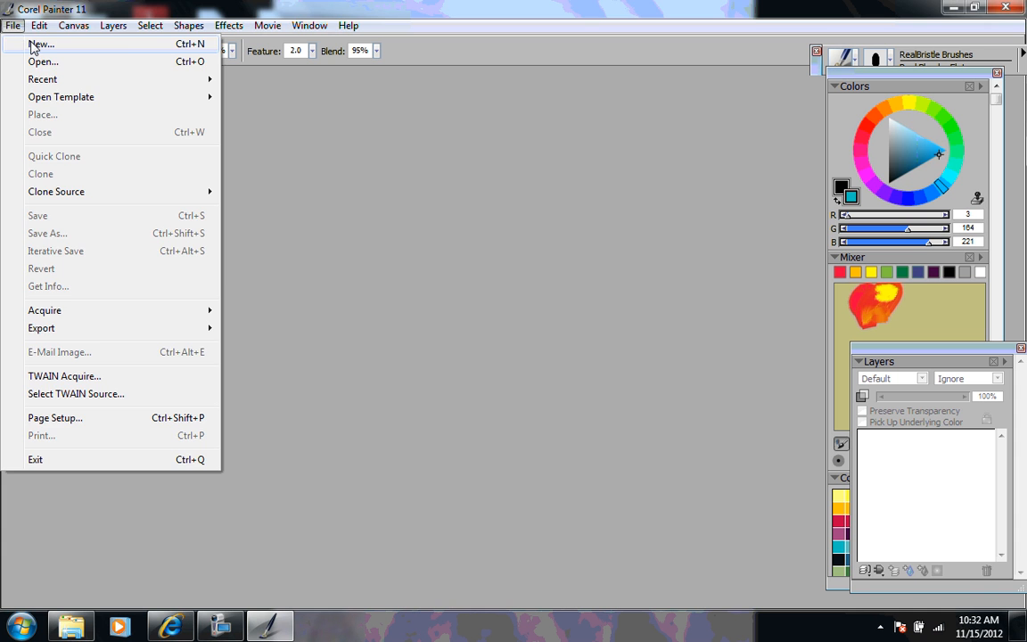
left_click(35, 43)
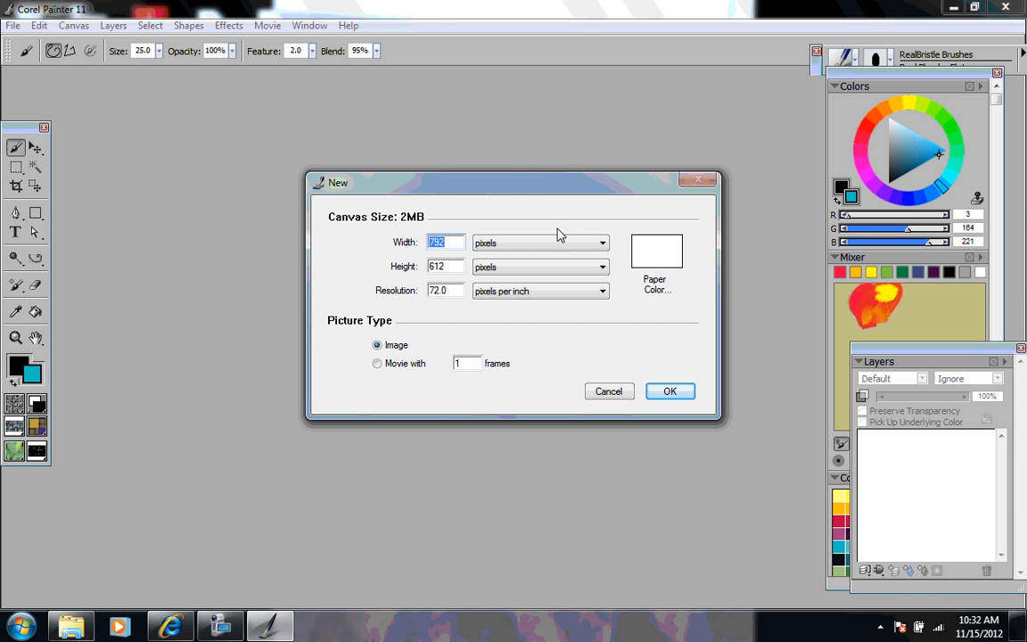
left_click(574, 243)
left_click(559, 268)
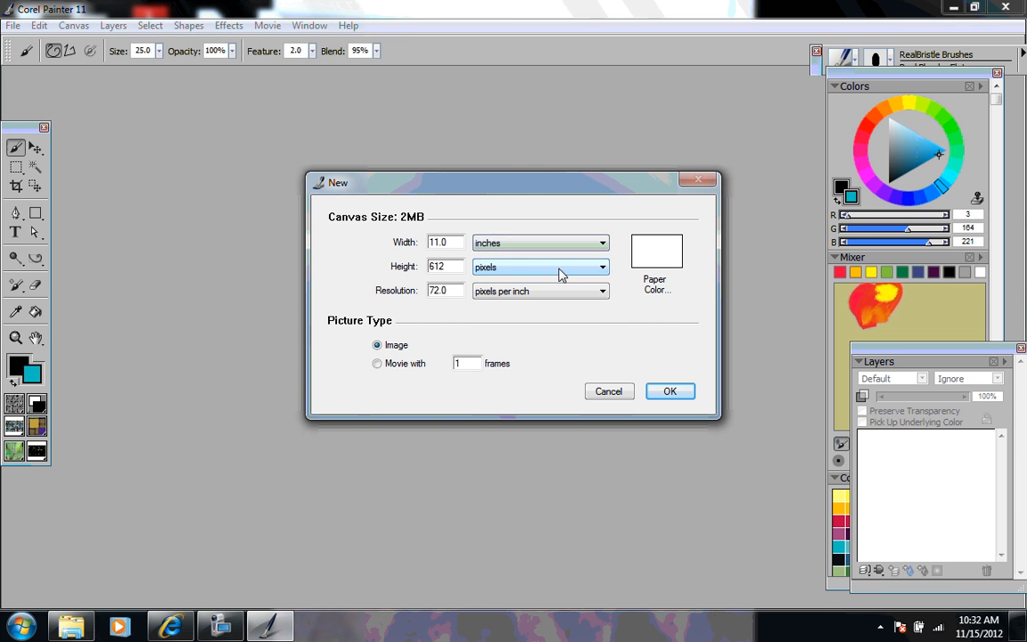
left_click(562, 269)
left_click(562, 298)
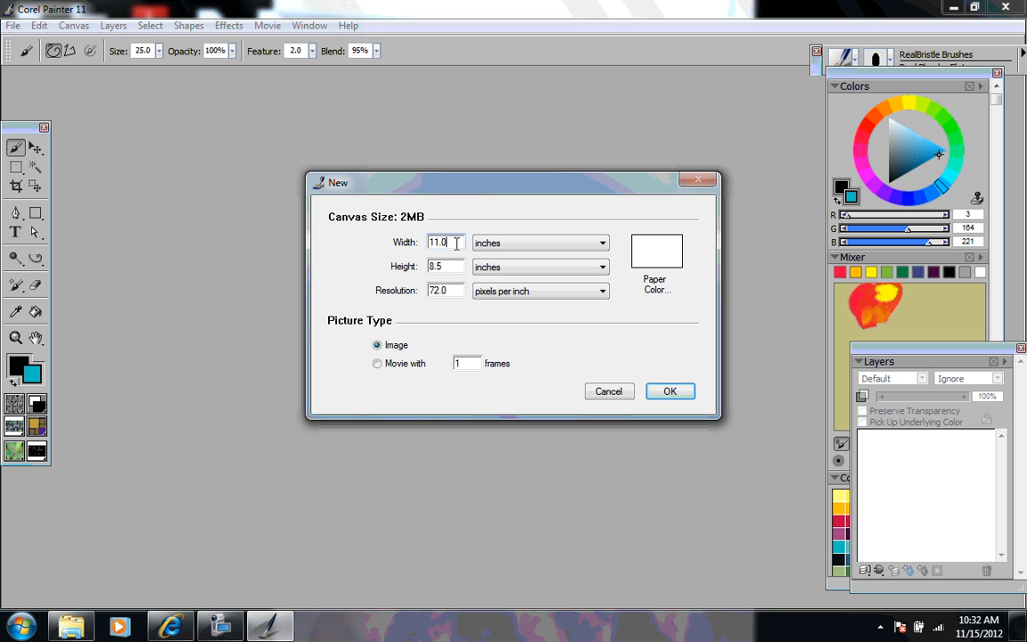
Step: Create the canvas 5.5 inches wide and 4.25 inches high, and maximize its document window
left_click_drag(457, 243, 350, 247)
type("5.5")
left_click_drag(445, 266, 333, 275)
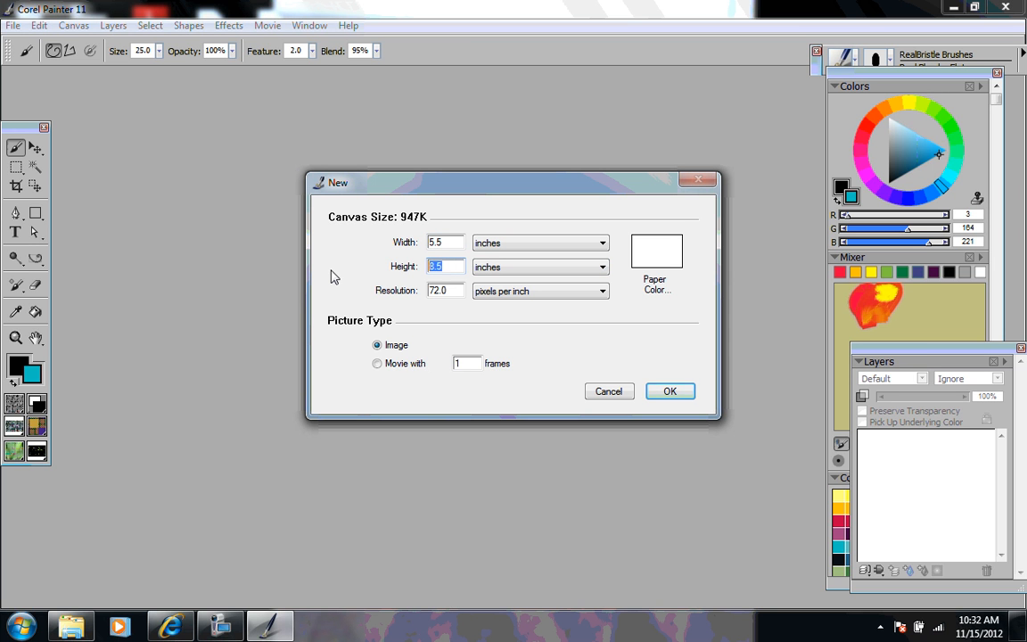
type("4.25")
left_click(670, 392)
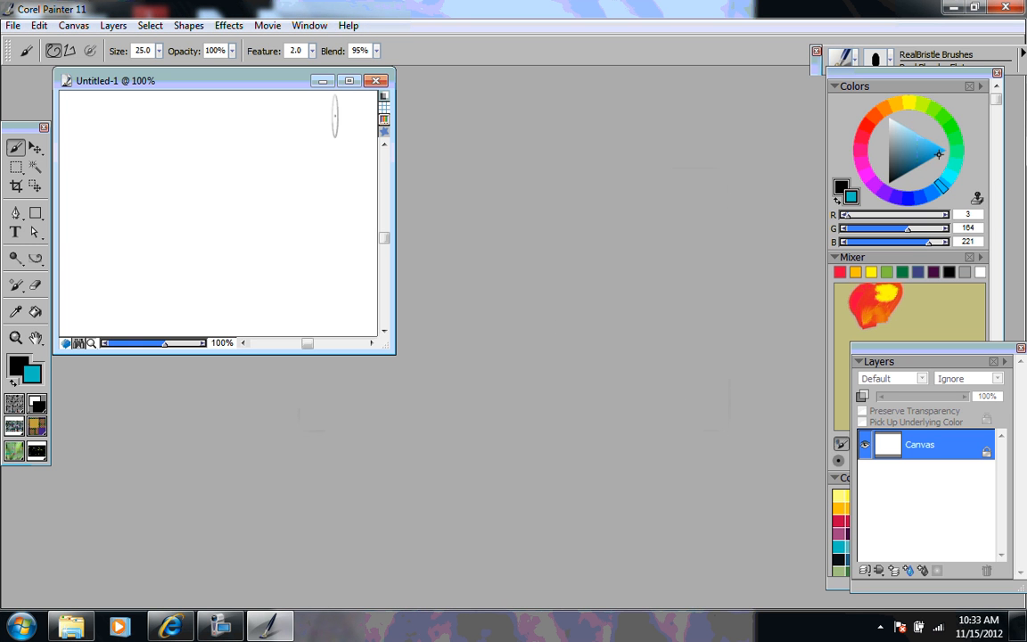
left_click(349, 80)
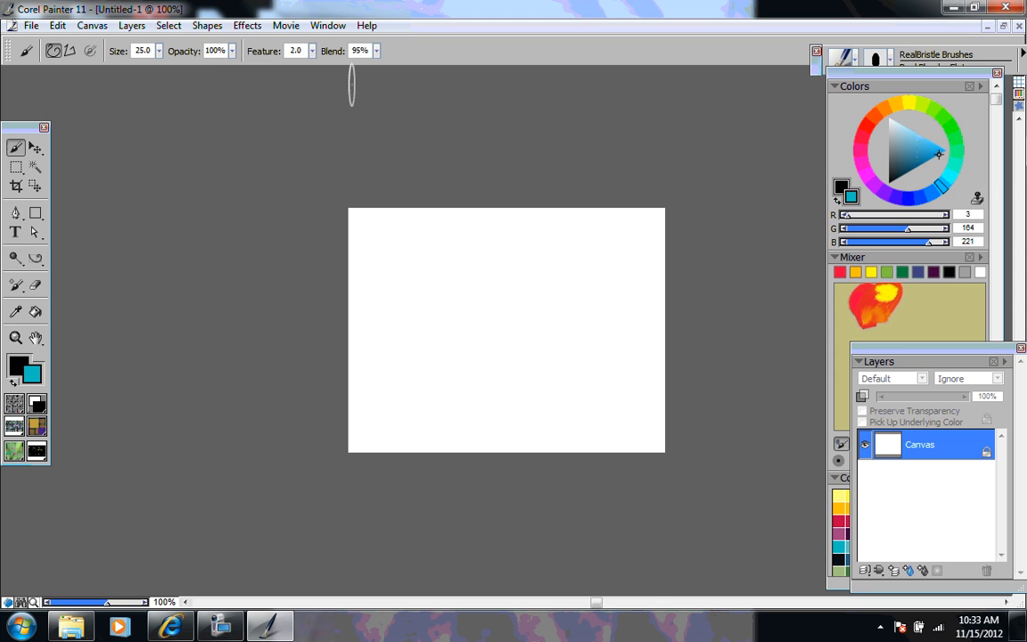
Step: Place the photo 100_0343.JPG from the Desktop onto the canvas at the suggested scaling
left_click(32, 26)
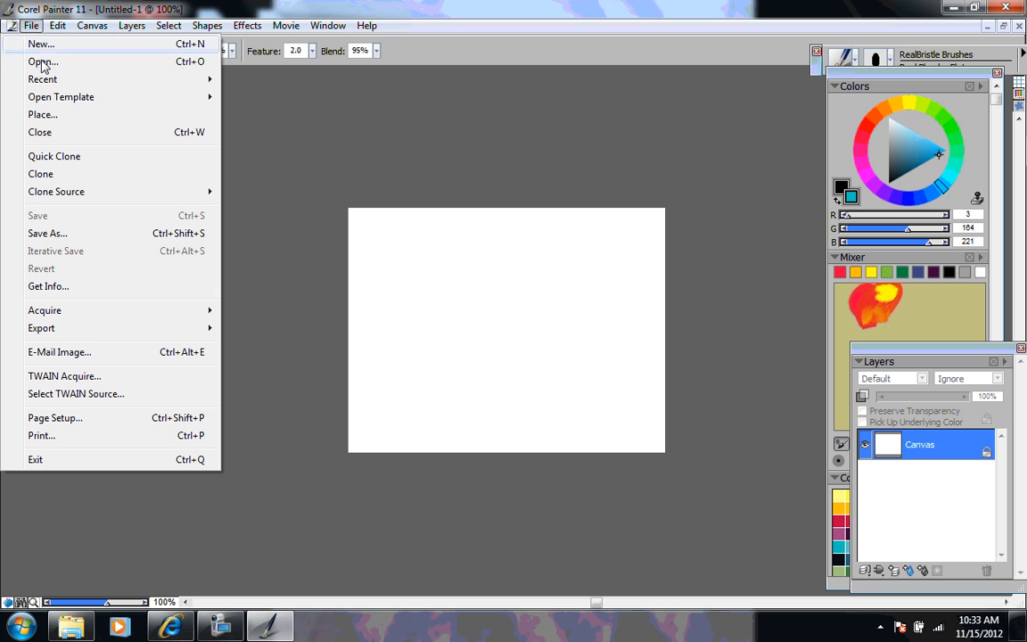
mouse_move(41, 85)
left_click(41, 115)
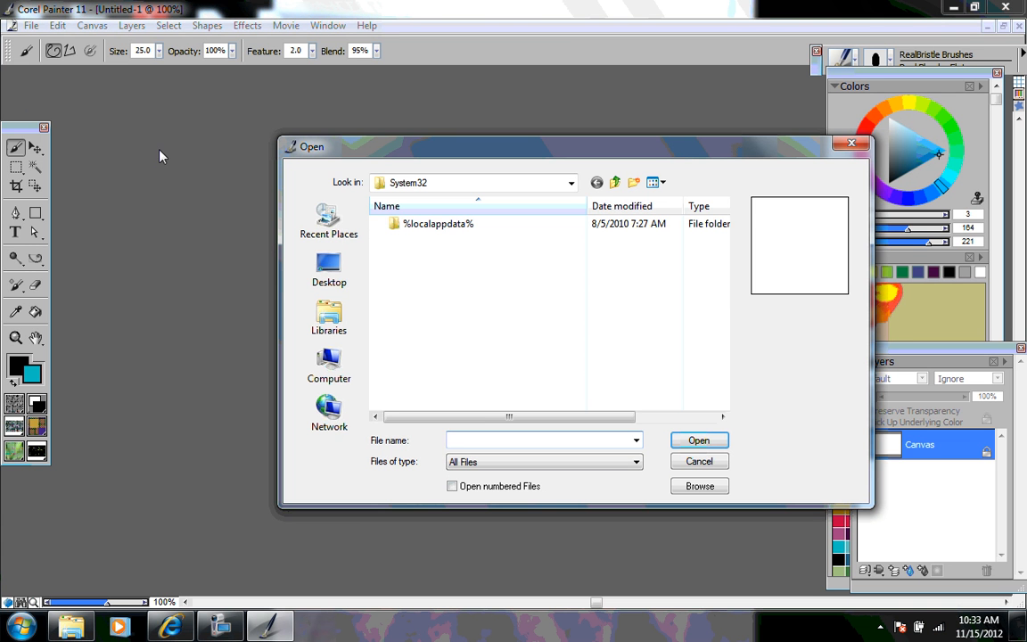
left_click(329, 270)
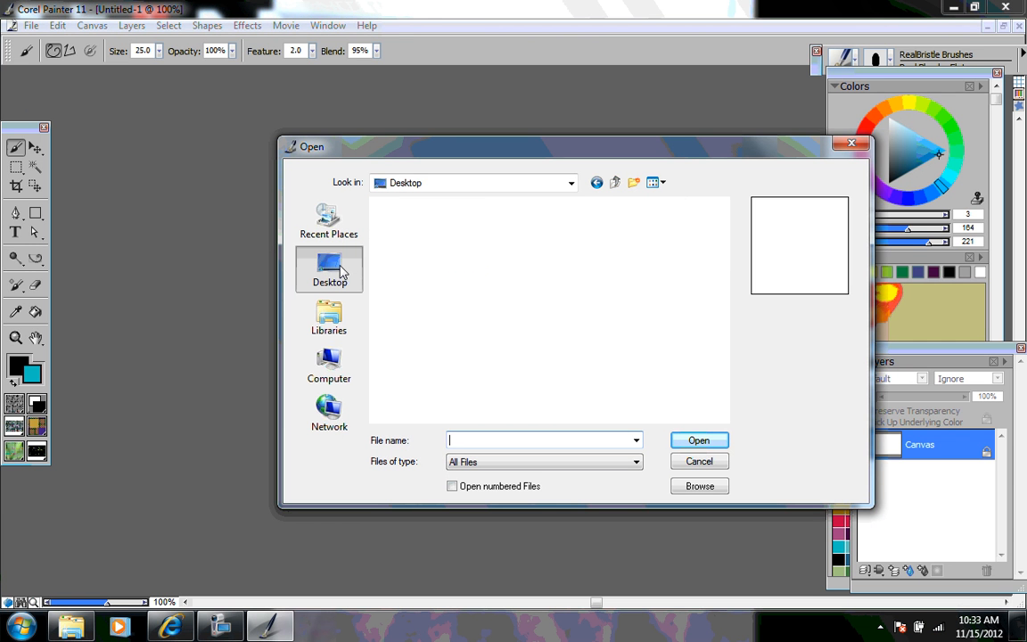
double_click(641, 382)
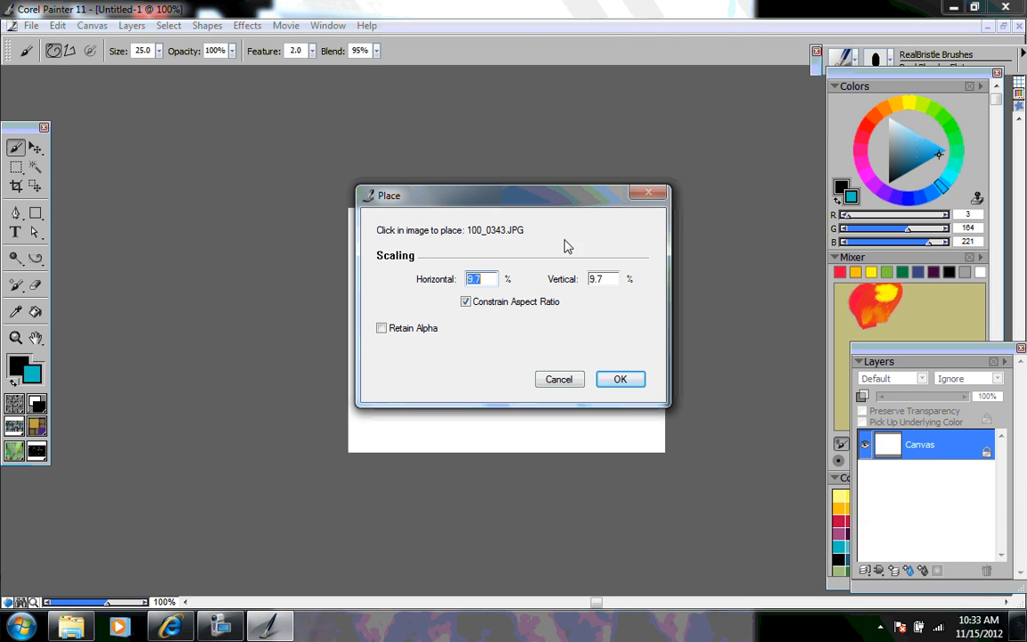
left_click(620, 380)
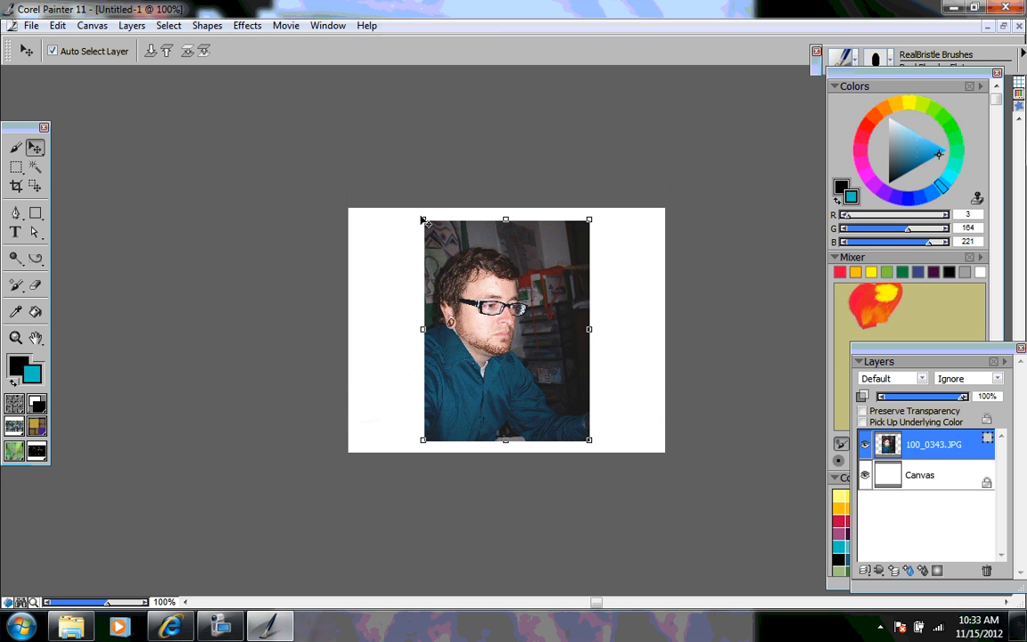
Step: Enlarge the placed photo and reposition it so the face is framed and the whole canvas is covered
left_click_drag(422, 218, 313, 104)
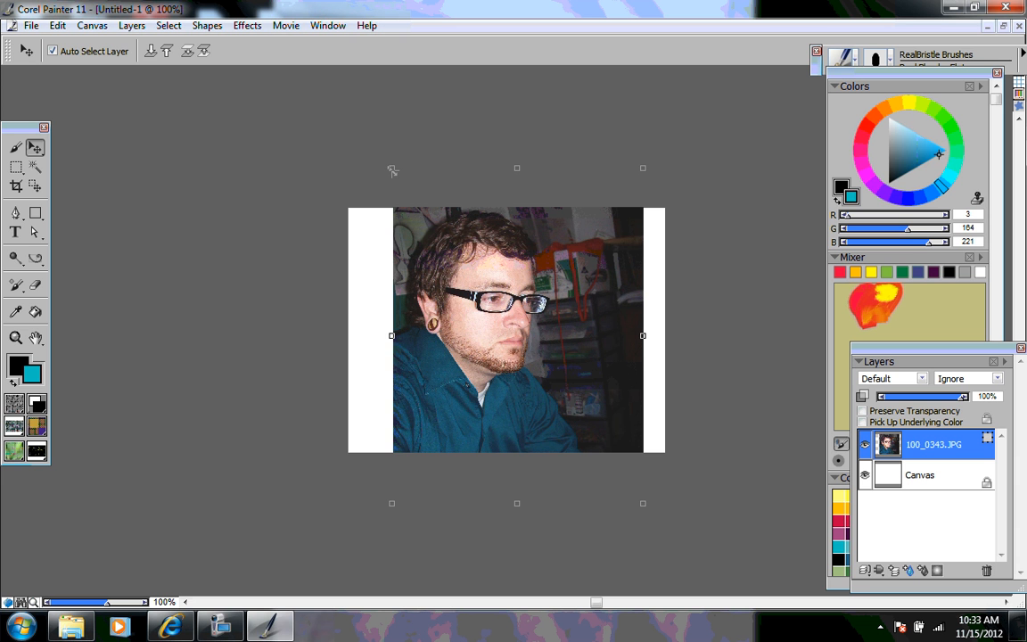
left_click_drag(392, 169, 276, 80)
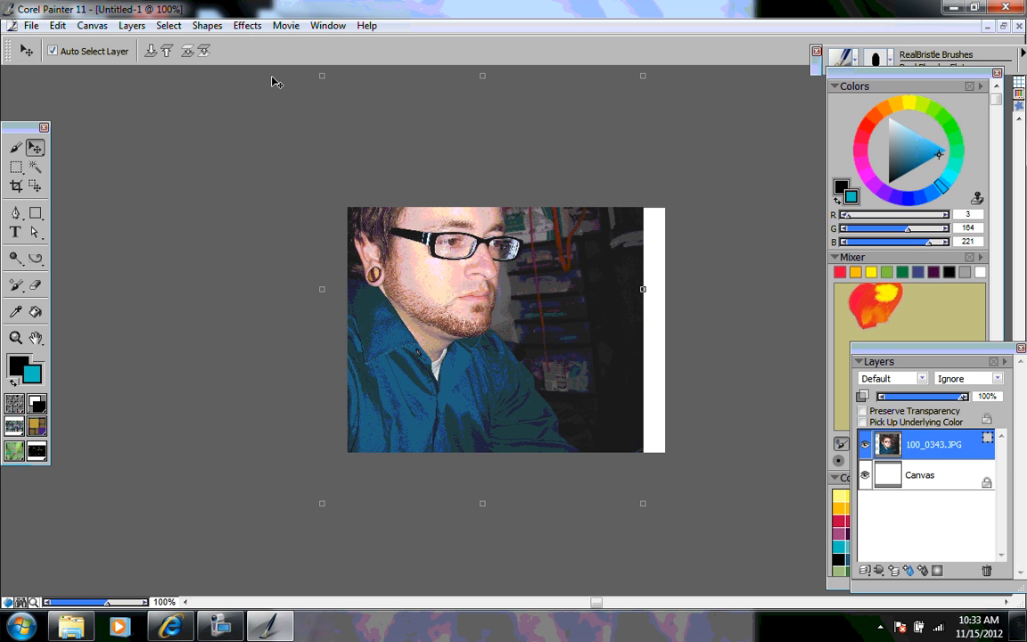
left_click_drag(508, 329, 509, 387)
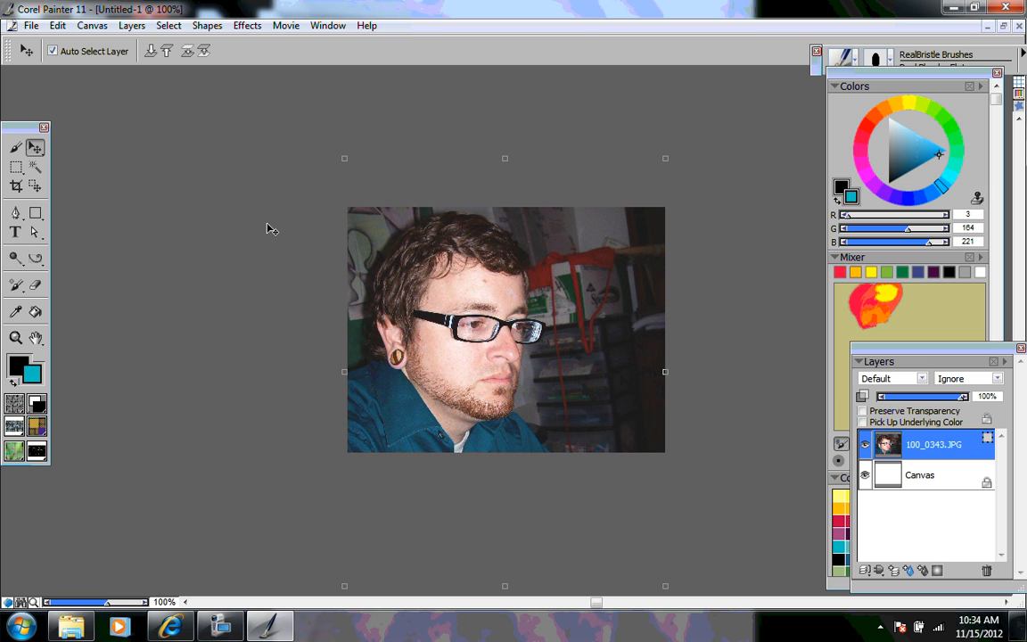
Step: Posterize the photo with 5 levels, committing it to an image layer
left_click(249, 27)
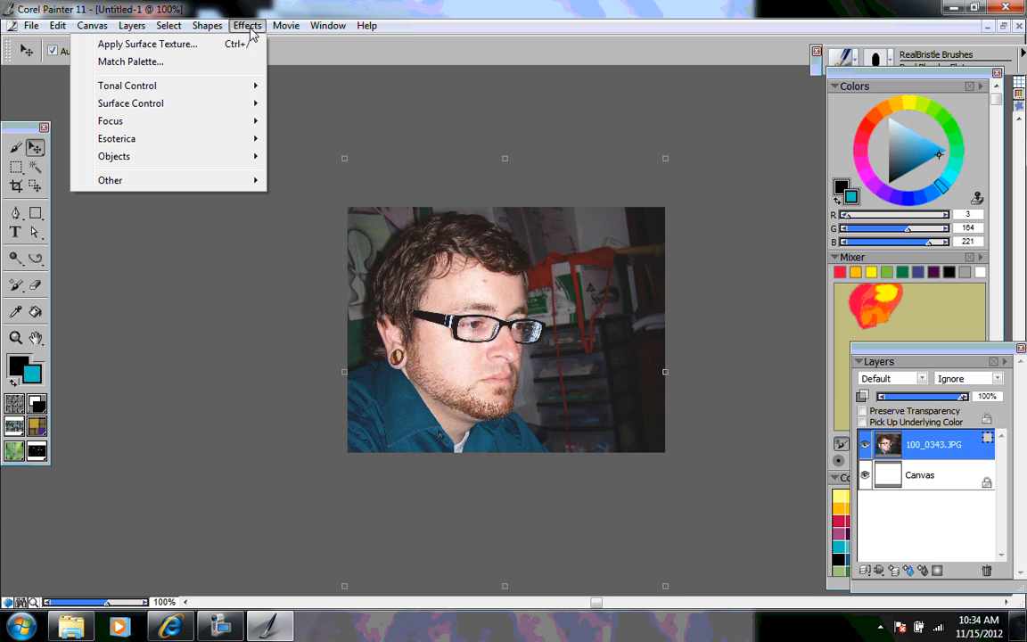
mouse_move(202, 89)
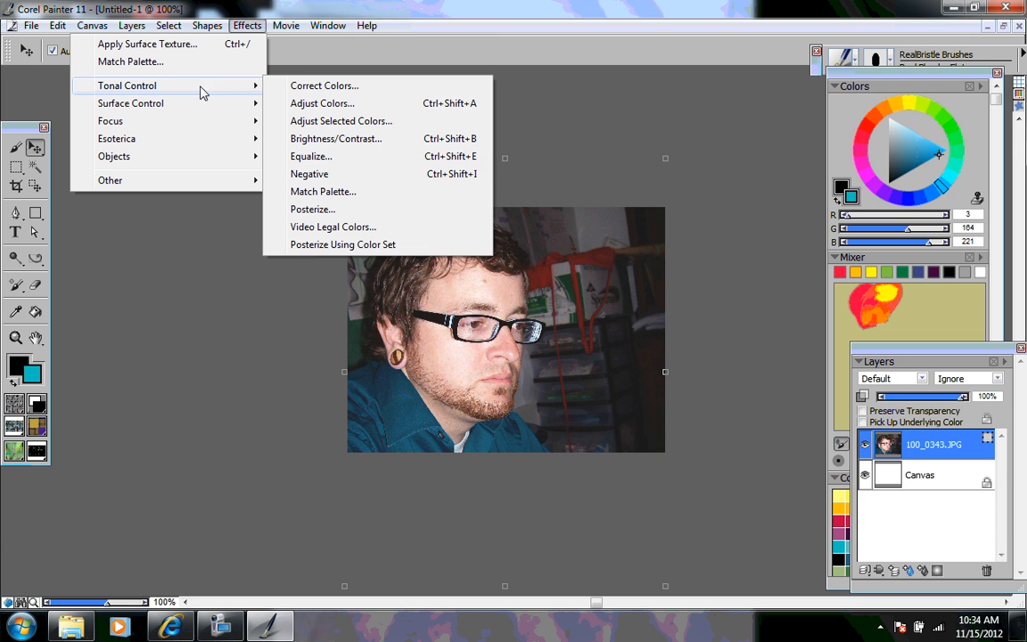
left_click(312, 211)
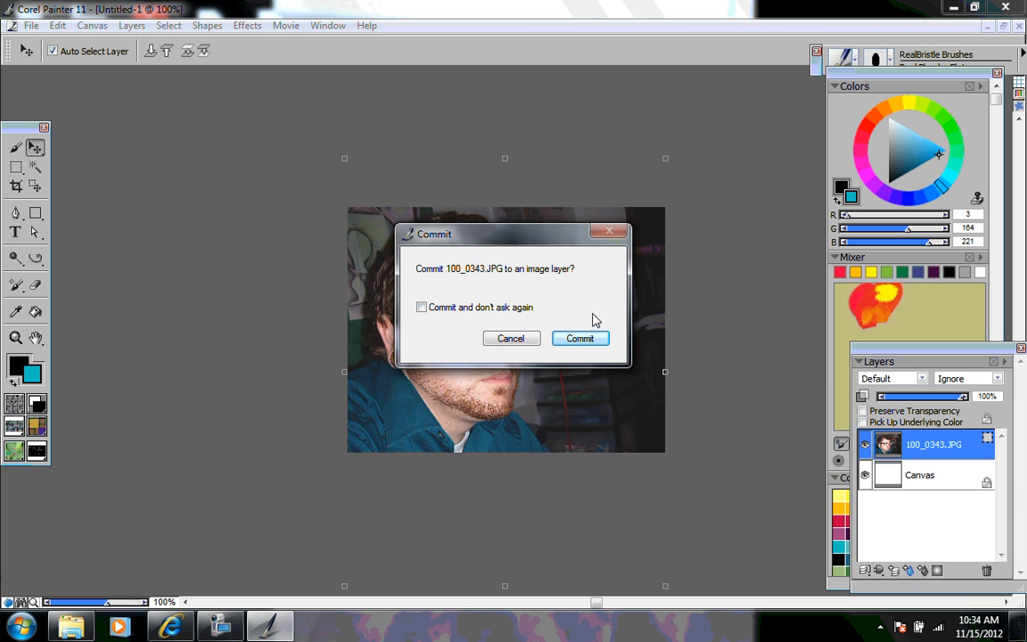
left_click(586, 342)
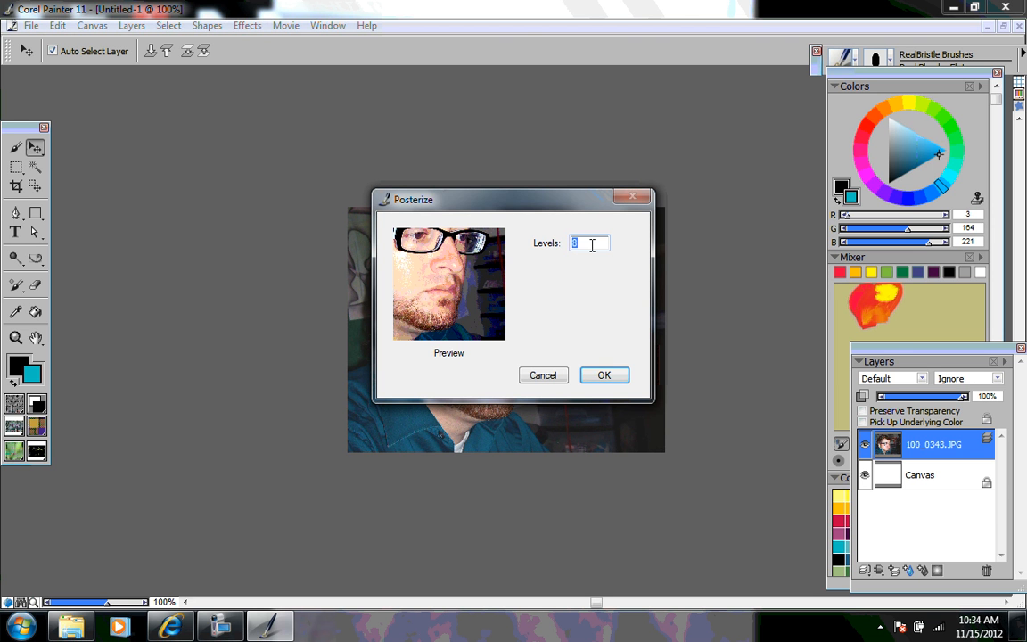
type("5")
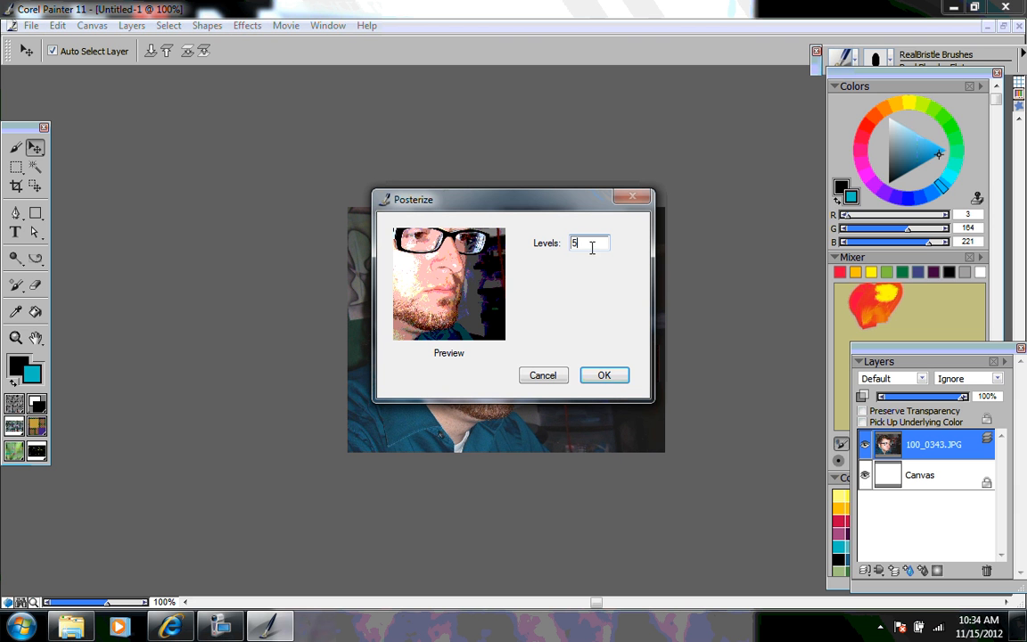
left_click(605, 376)
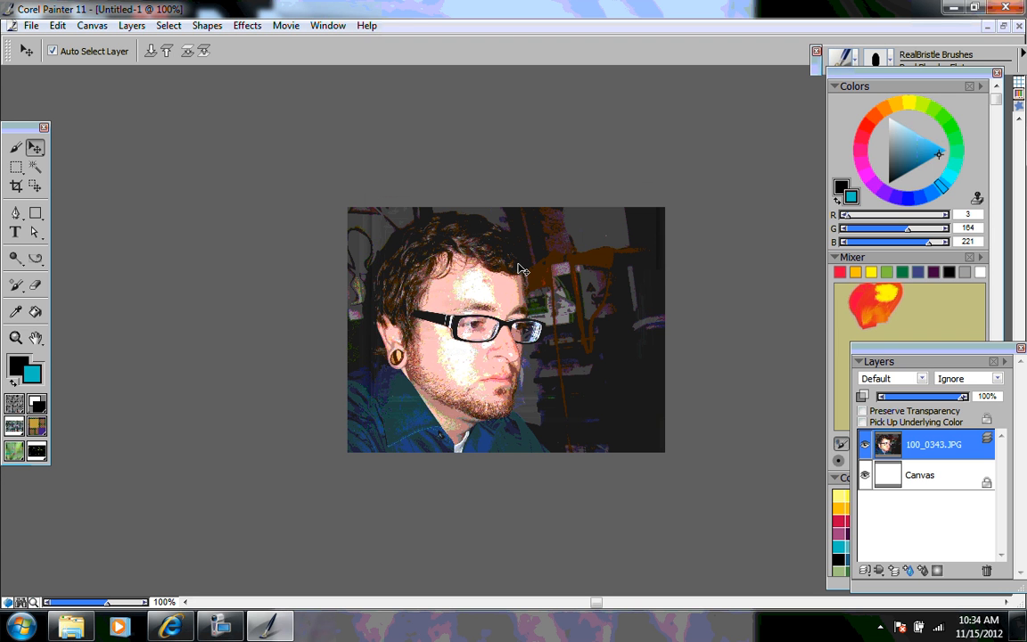
Step: Save the image to the Desktop as a JPEG file named "posterize photo"
left_click(31, 26)
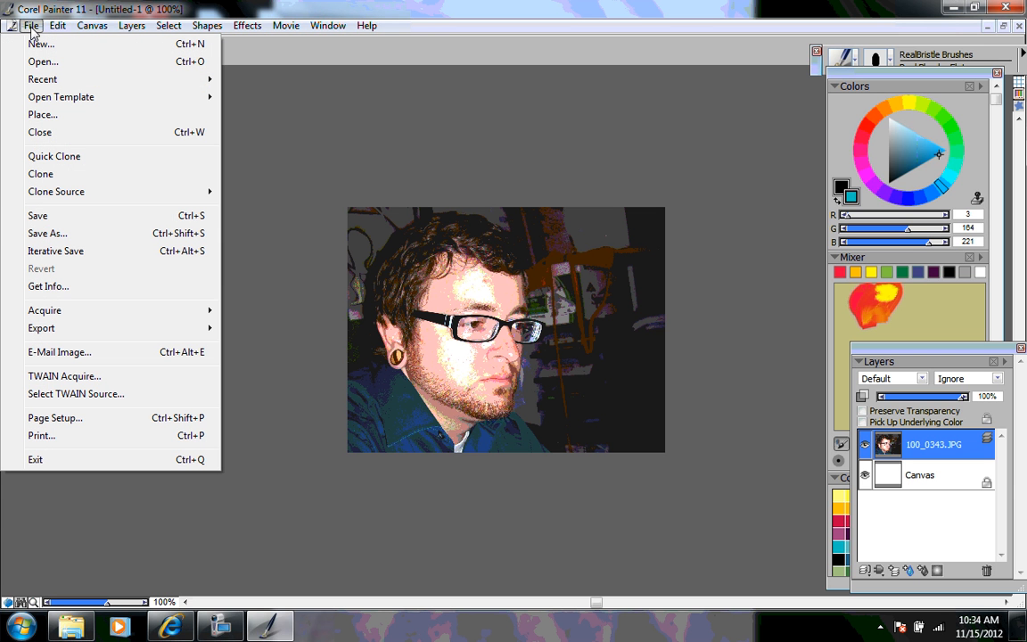
left_click(55, 233)
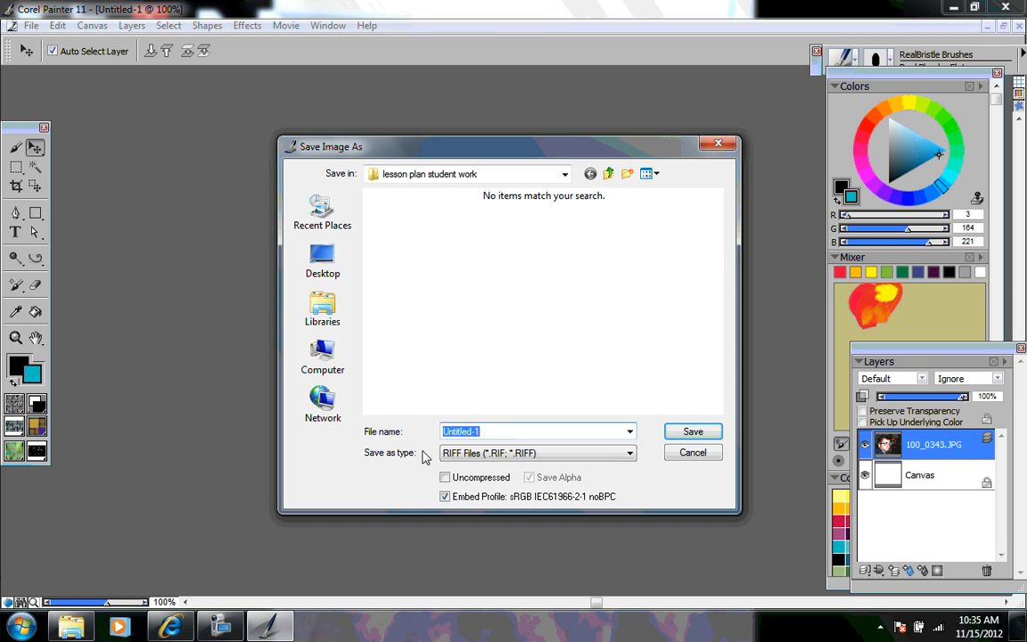
left_click(478, 454)
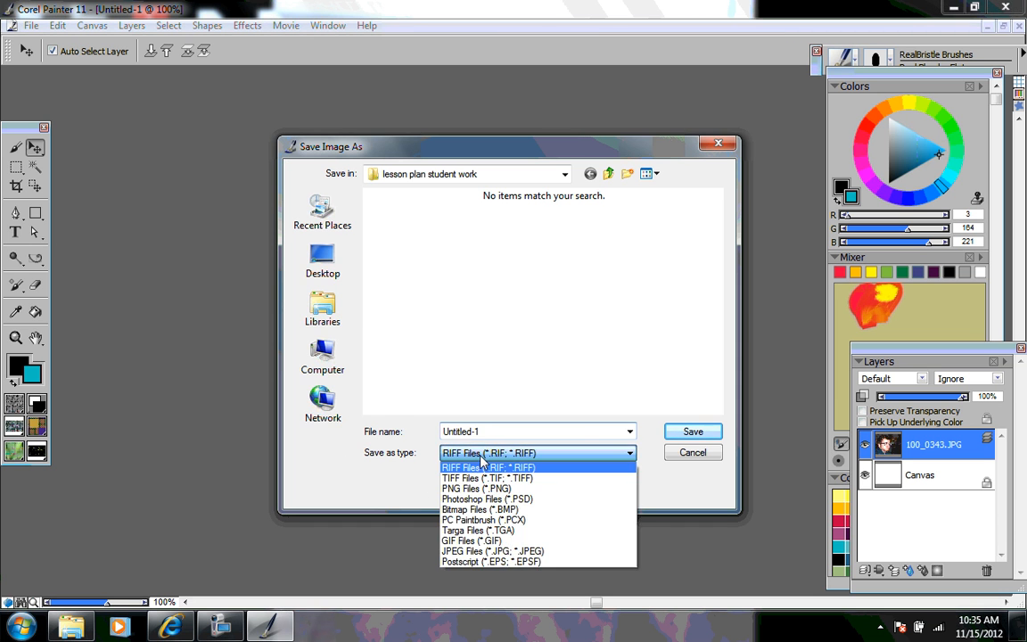
left_click(473, 552)
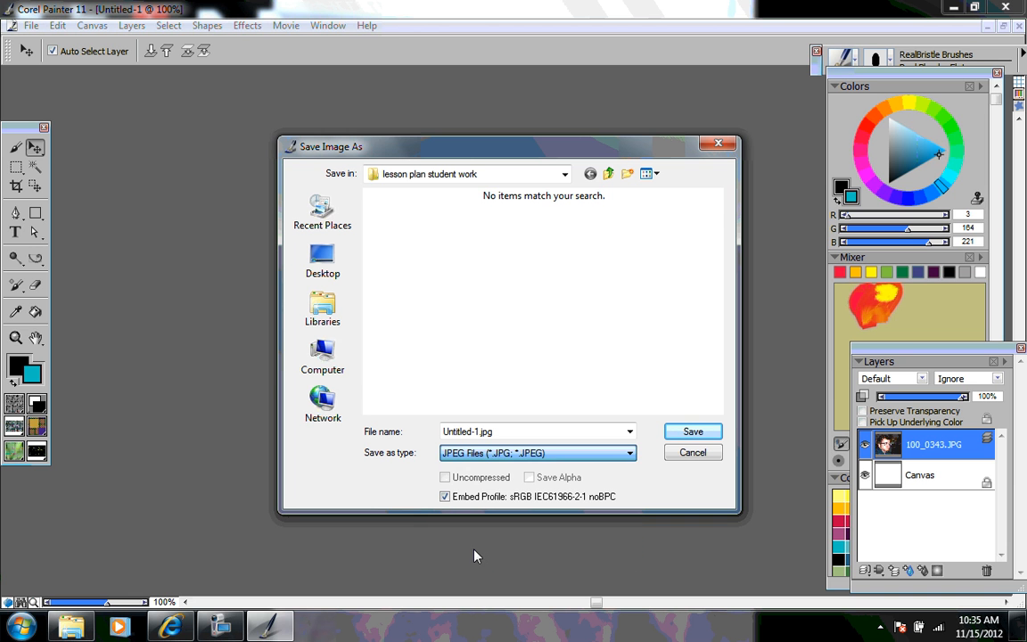
left_click(516, 430)
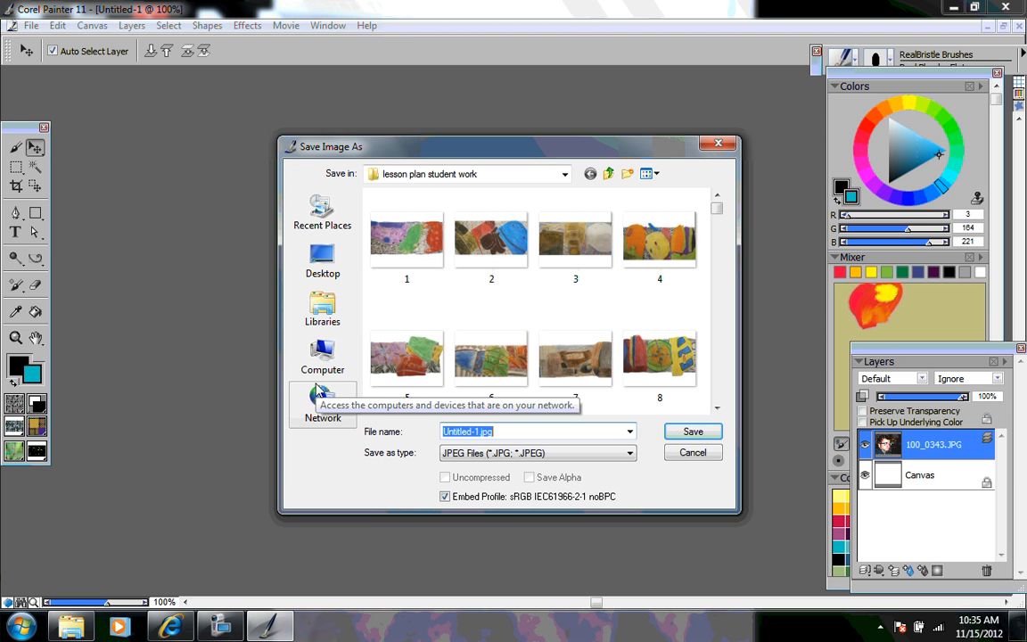
type("a")
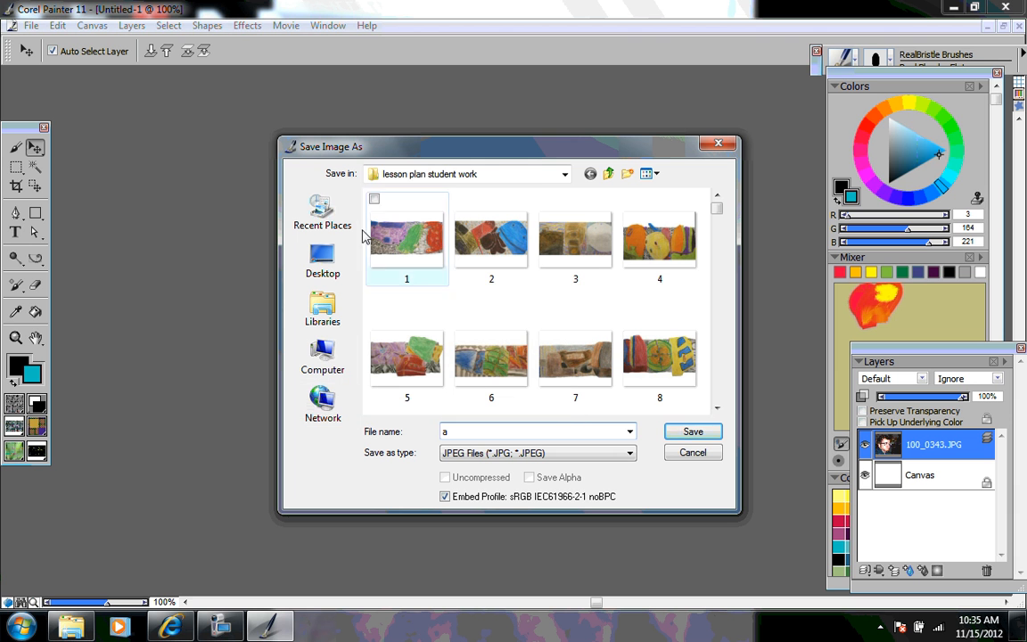
left_click(500, 177)
left_click(564, 174)
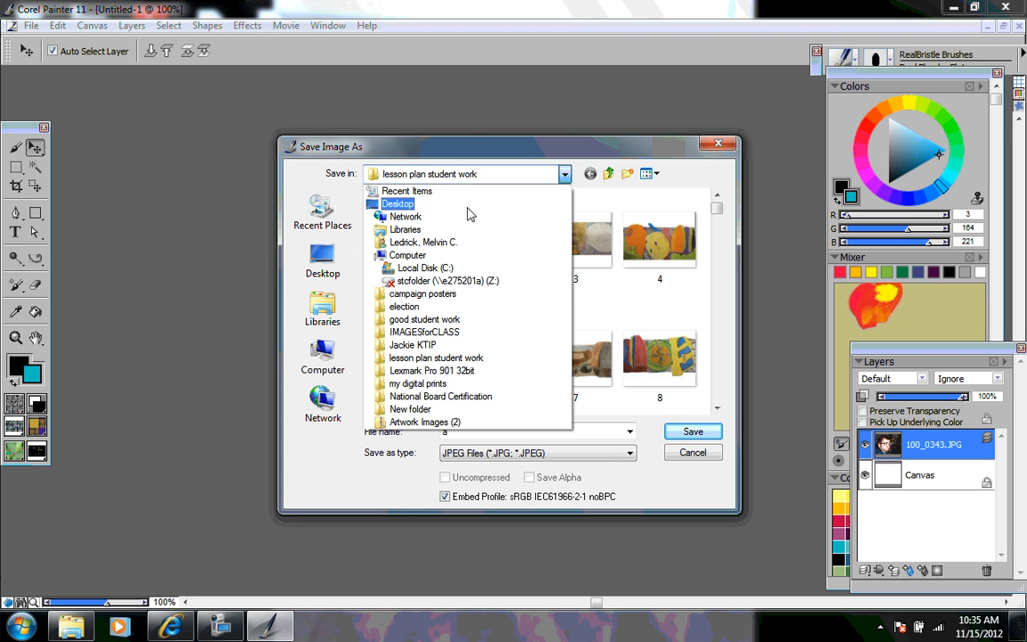
left_click(423, 202)
left_click_drag(470, 430, 398, 437)
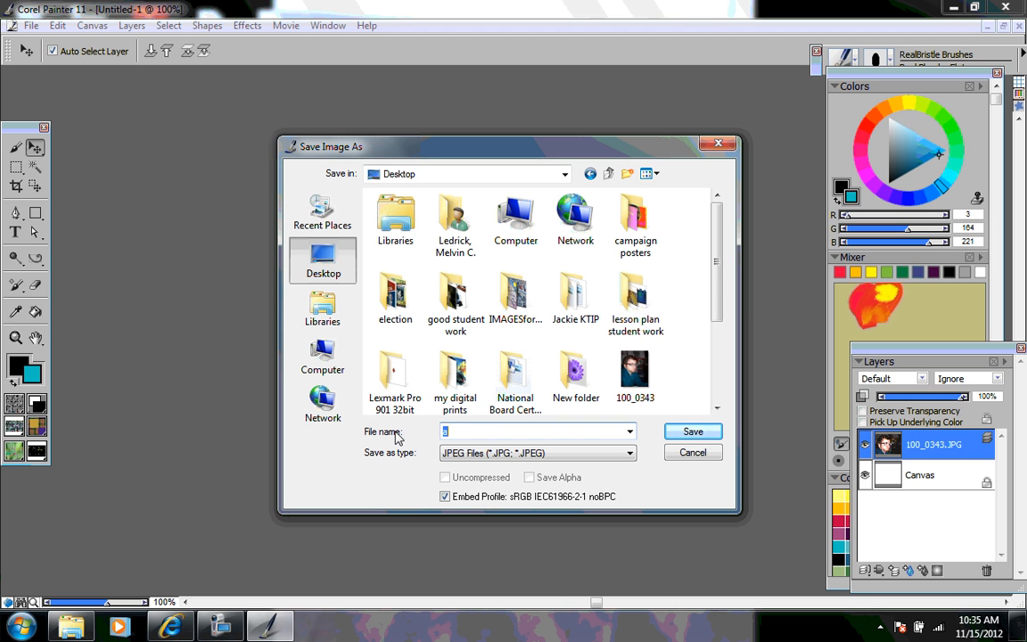
type("posterize photo")
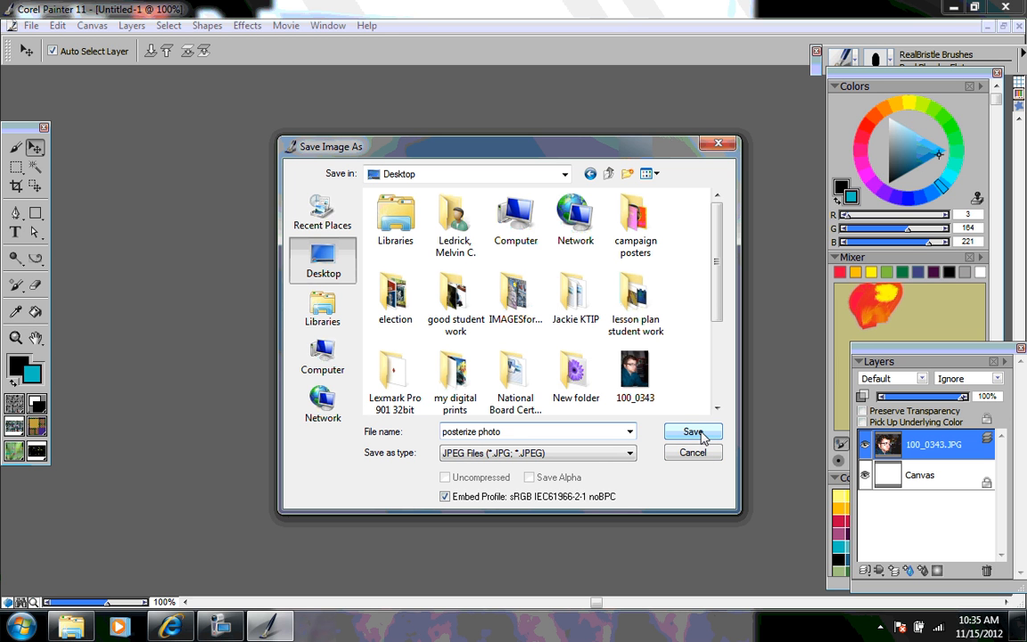
left_click(695, 432)
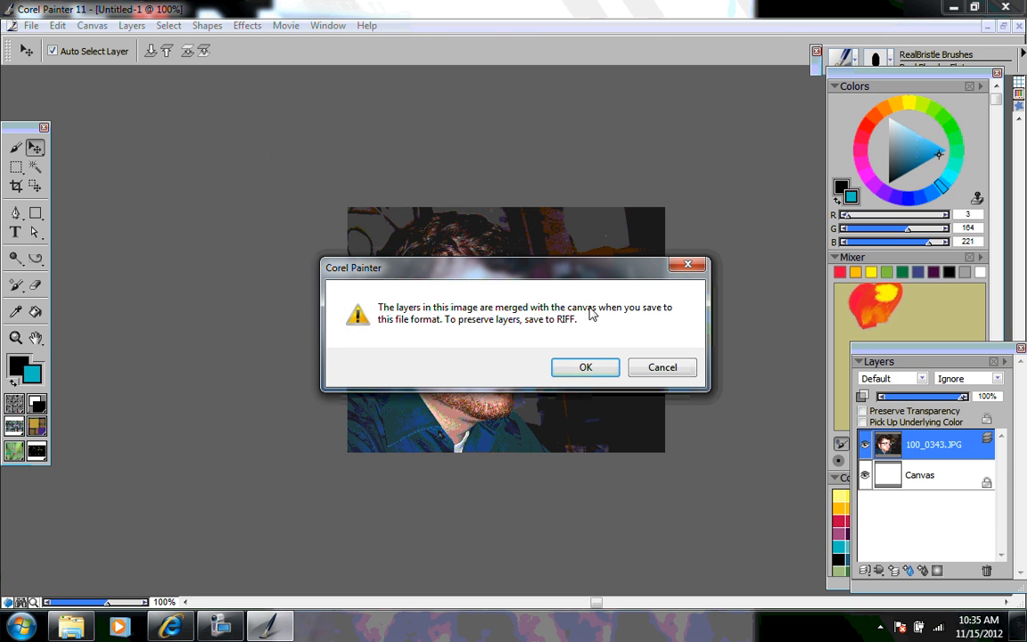
Step: Accept merging the layers for the JPEG and set its encoding quality to Excellent
left_click(582, 371)
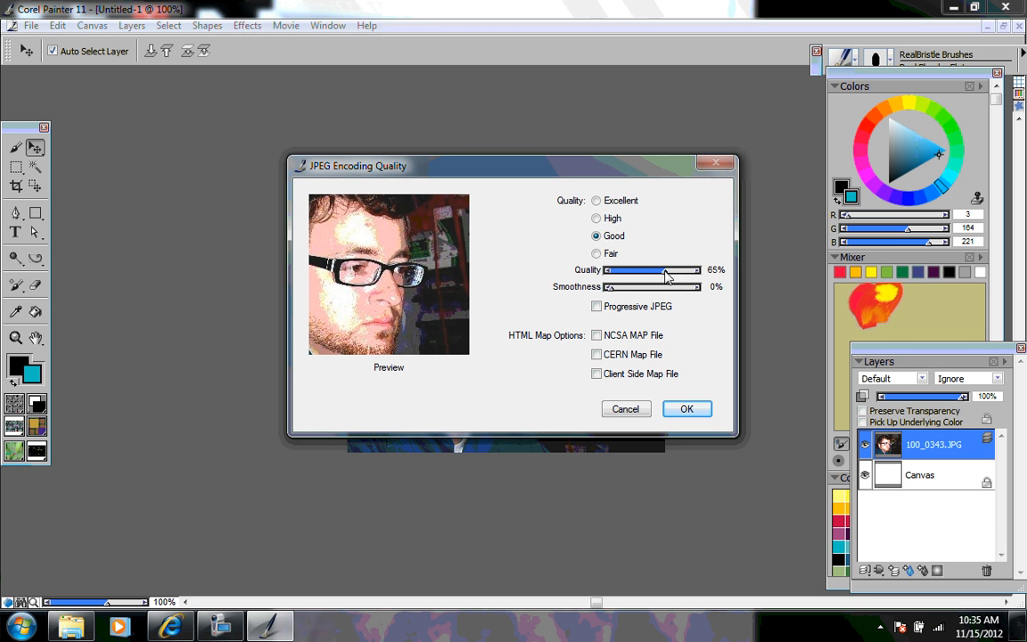
left_click_drag(667, 276, 722, 280)
left_click(597, 201)
left_click(687, 410)
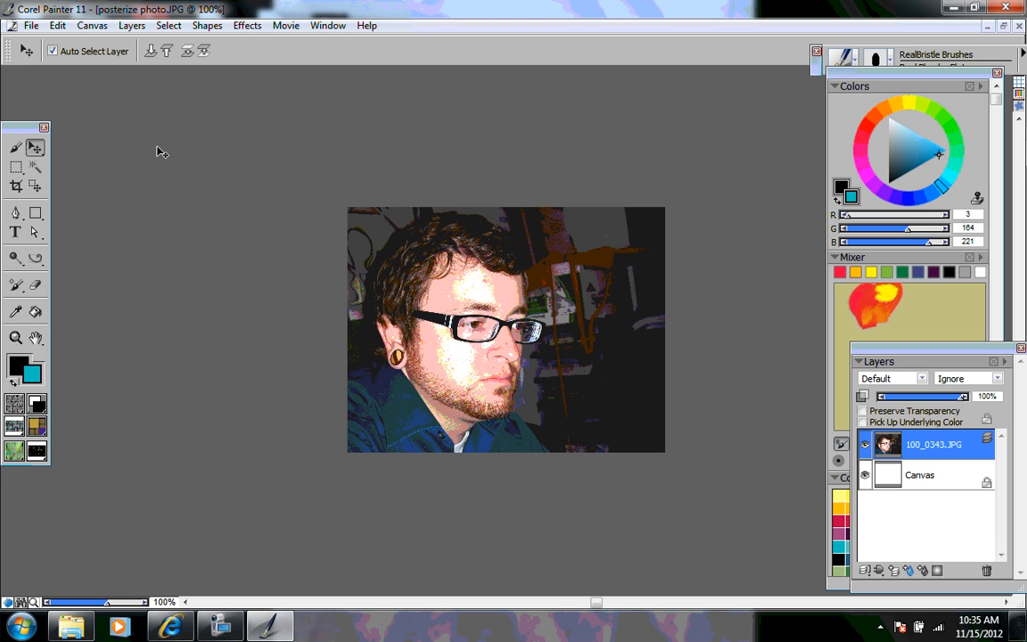
Step: Print the posterized photo using GDI Printing with Size to Fit Page turned off
left_click(32, 25)
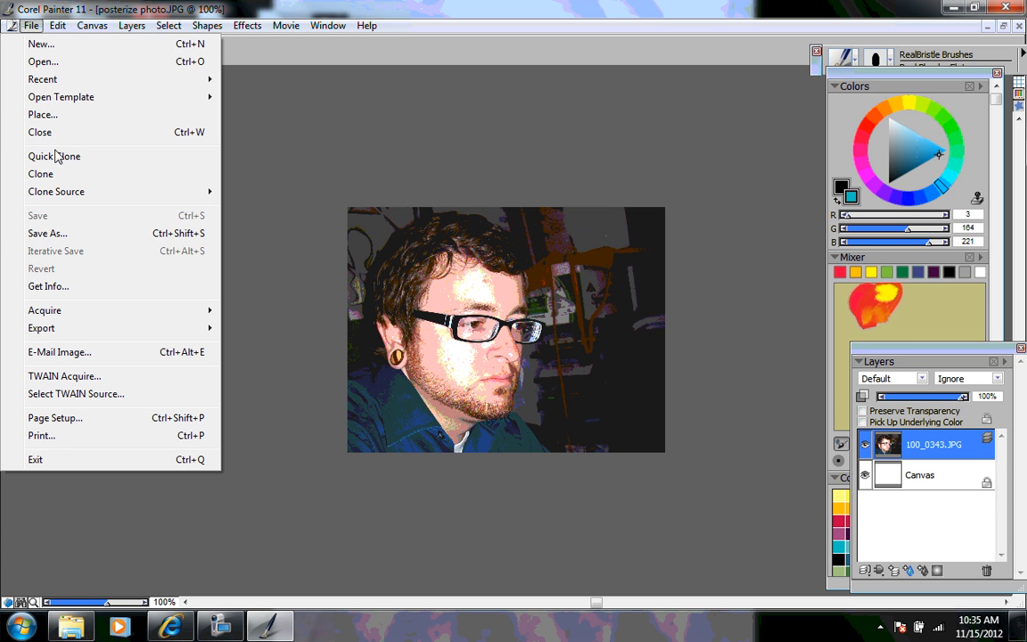
left_click(59, 438)
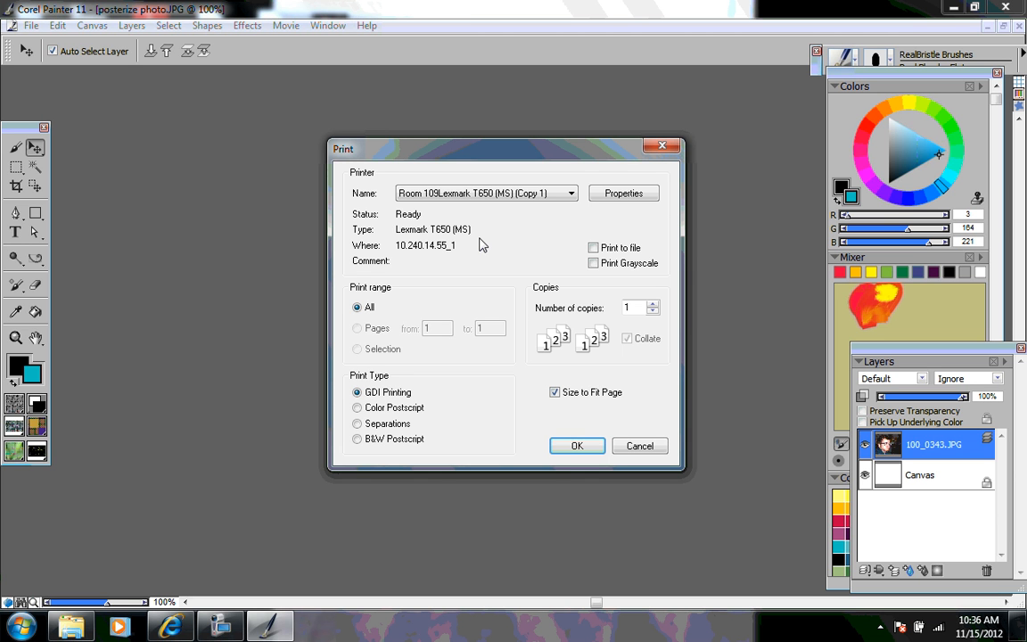
left_click(555, 393)
left_click(577, 446)
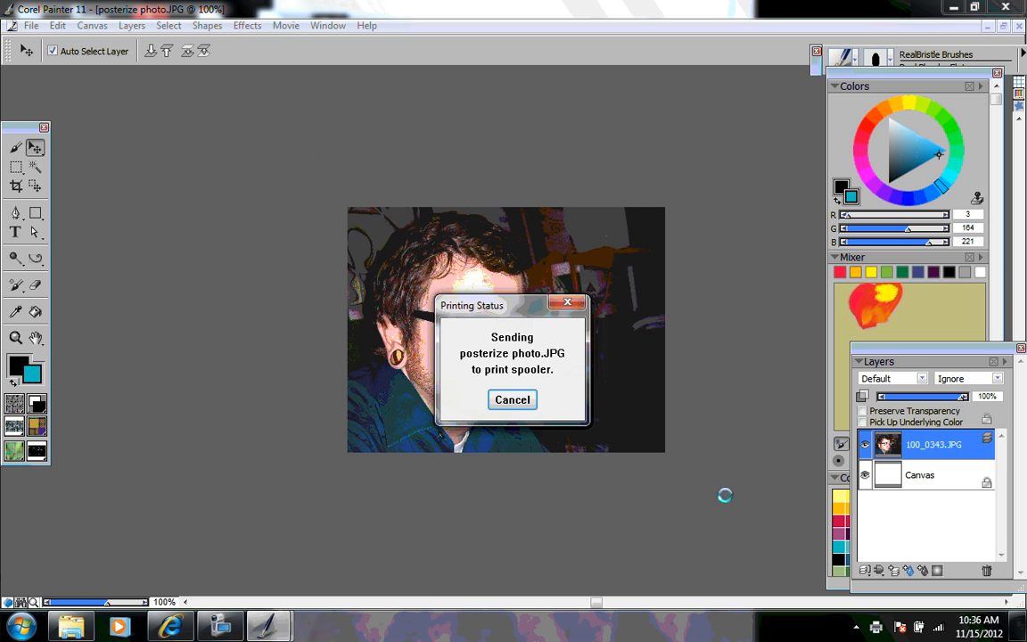